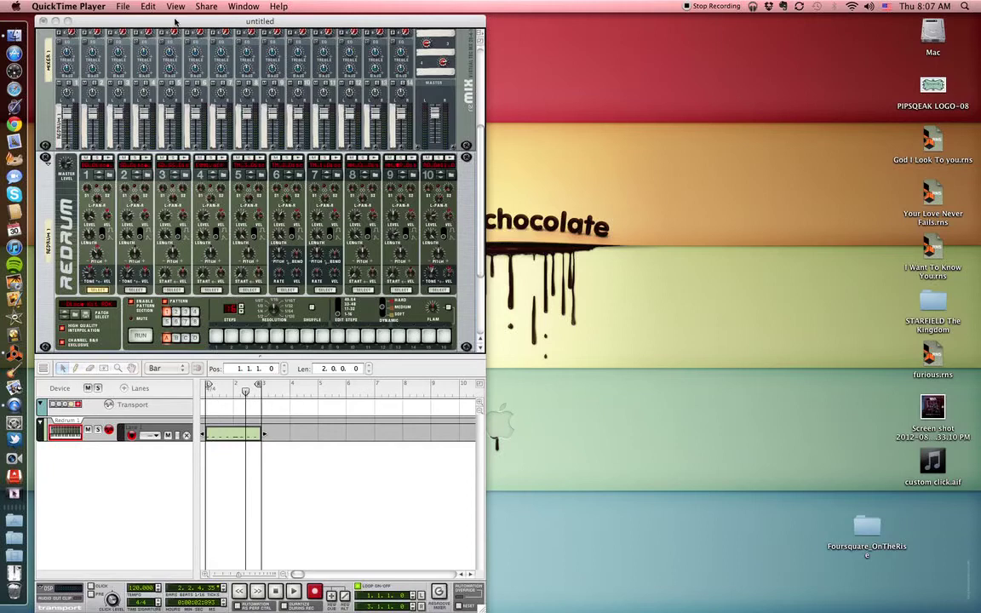
Step: Bring the untitled Reason song to the front, check its menus, and scroll the rack to the Redrum
{"action": "left_click_drag", "start_coordinate": [176, 20], "coordinate": [183, 19]}
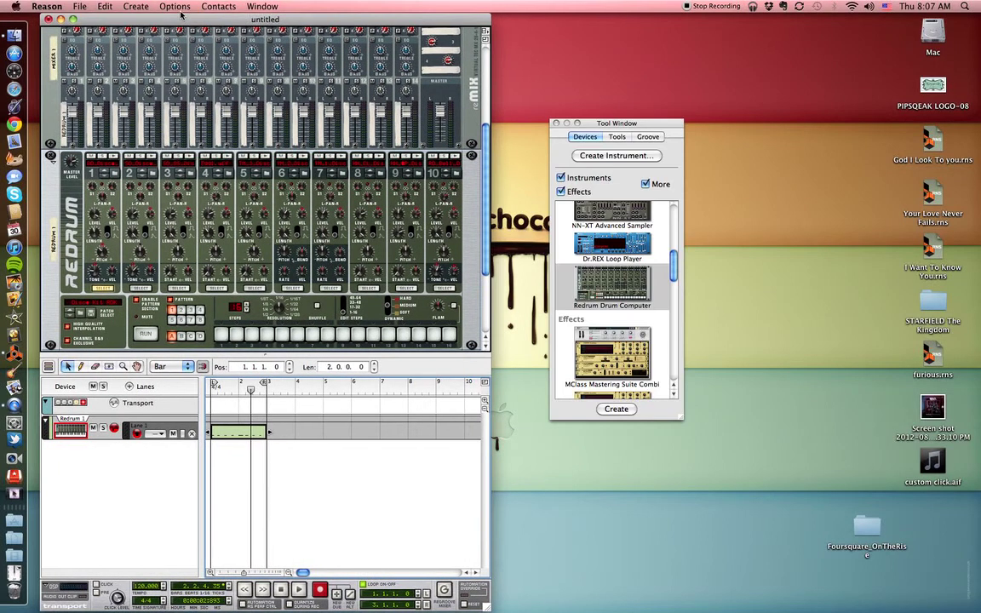
{"action": "left_click", "coordinate": [174, 6]}
{"action": "left_click", "coordinate": [228, 6]}
{"action": "scroll", "coordinate": [485, 143], "scroll_direction": "down", "scroll_amount": 3}
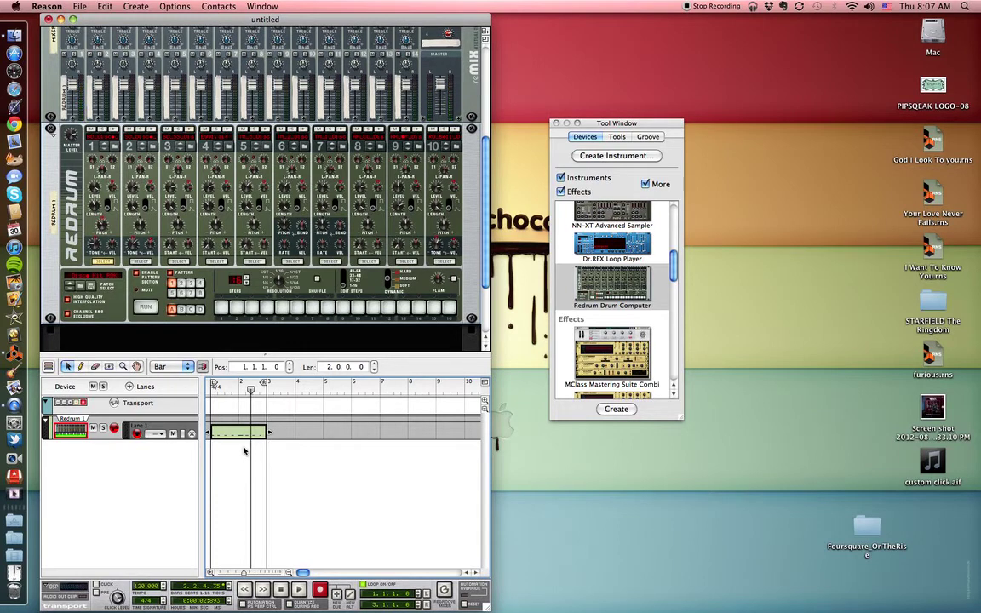
Step: Play the Redrum two-bar click pattern once, stop it, and show the File menu commands
{"action": "left_click", "coordinate": [299, 590]}
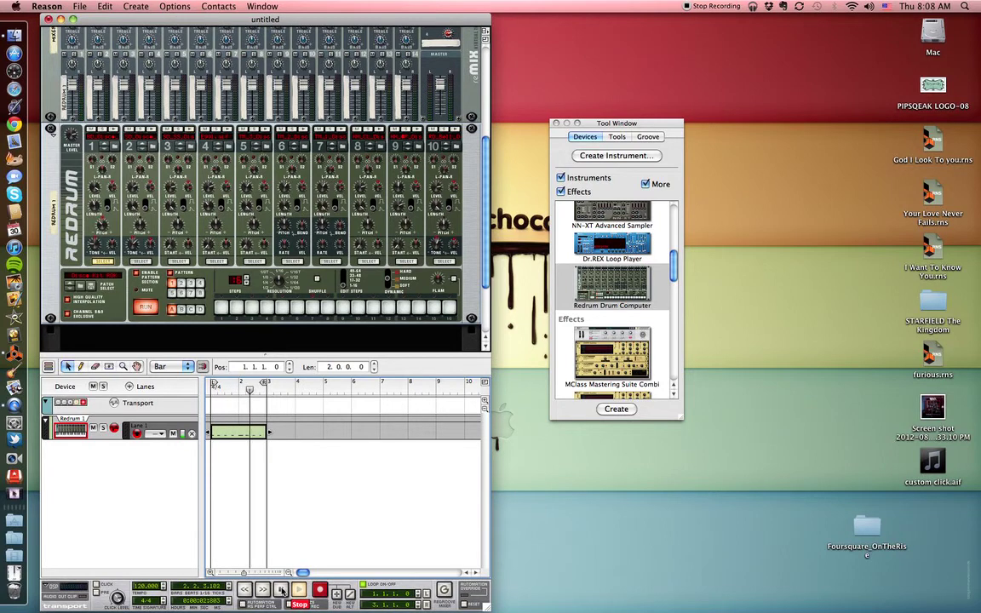
{"action": "left_click", "coordinate": [282, 590]}
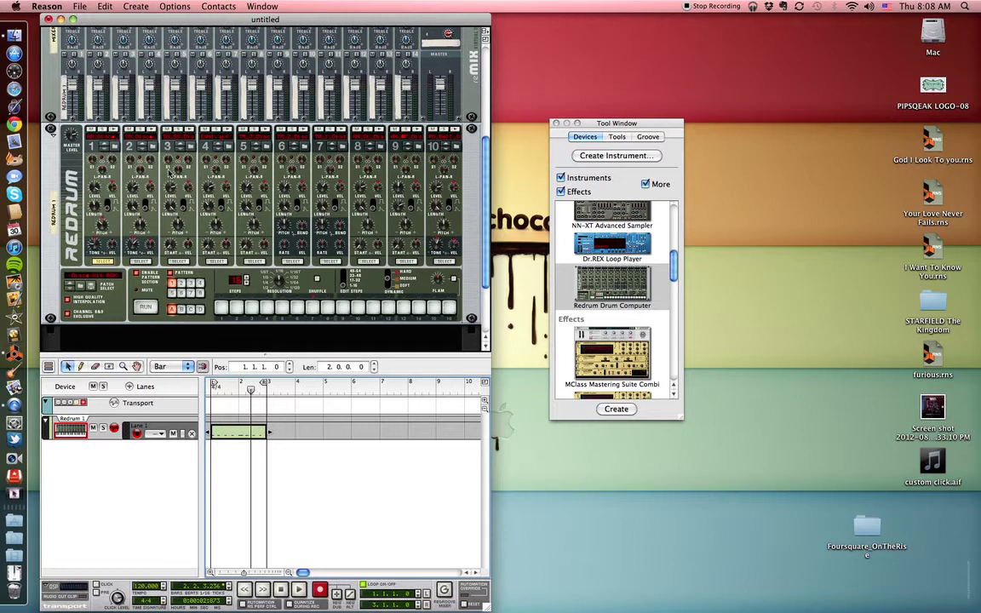
{"action": "left_click", "coordinate": [80, 7]}
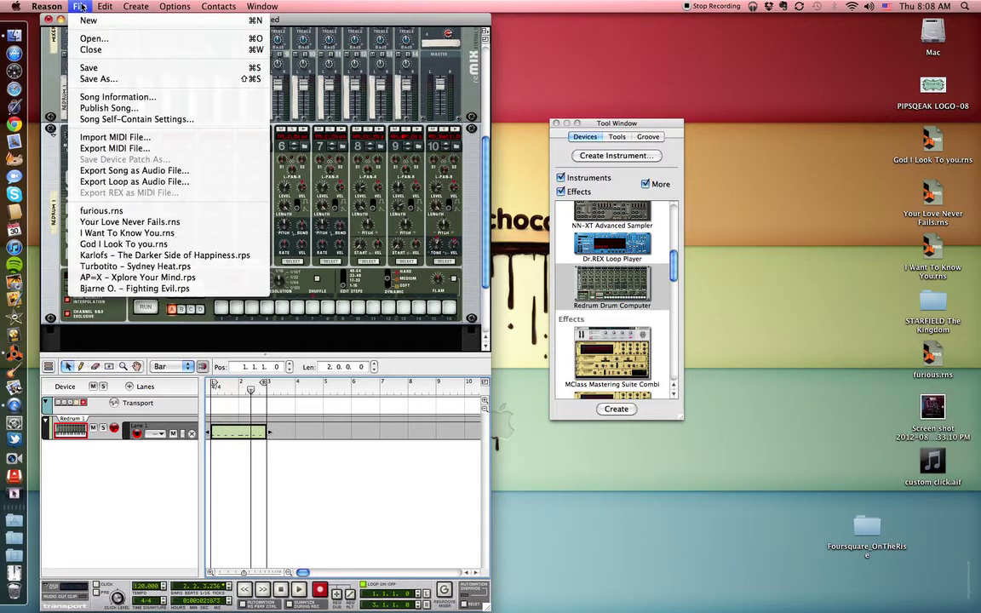
Step: Quick Look preview the desktop file custom click.aif, then close the preview
{"action": "left_click", "coordinate": [934, 472]}
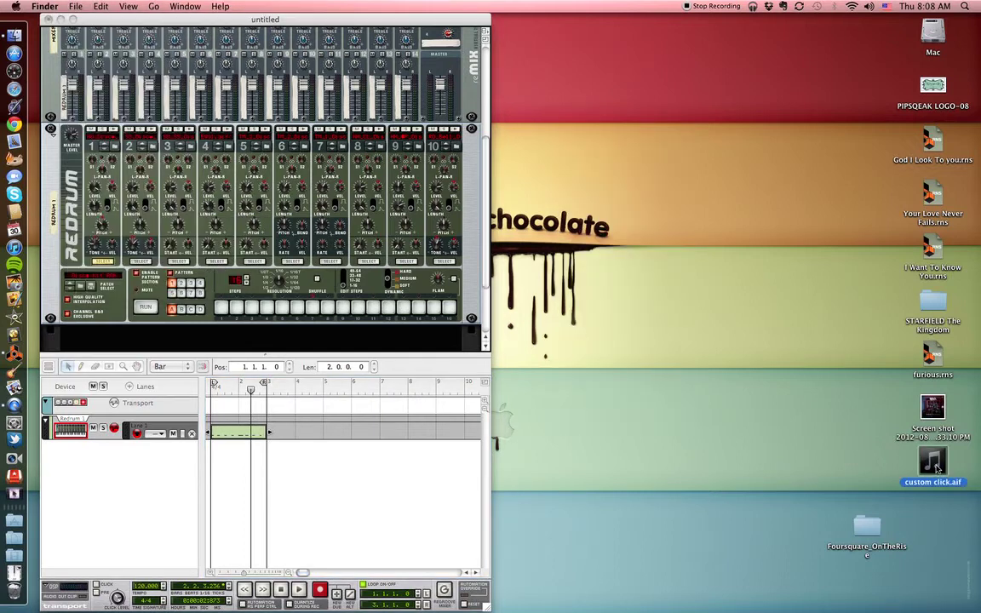
{"action": "key", "text": "space"}
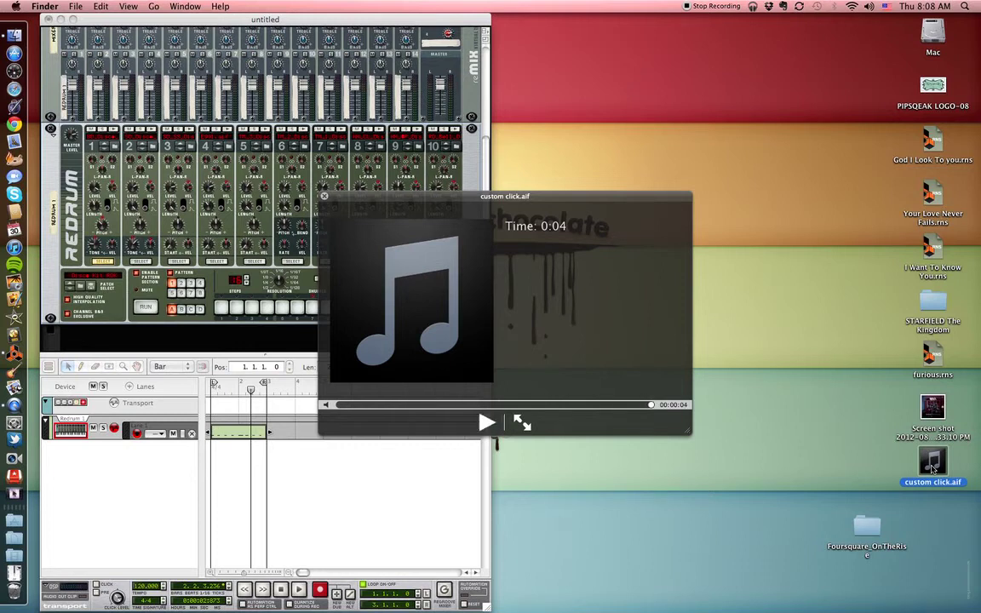
{"action": "key", "text": "space"}
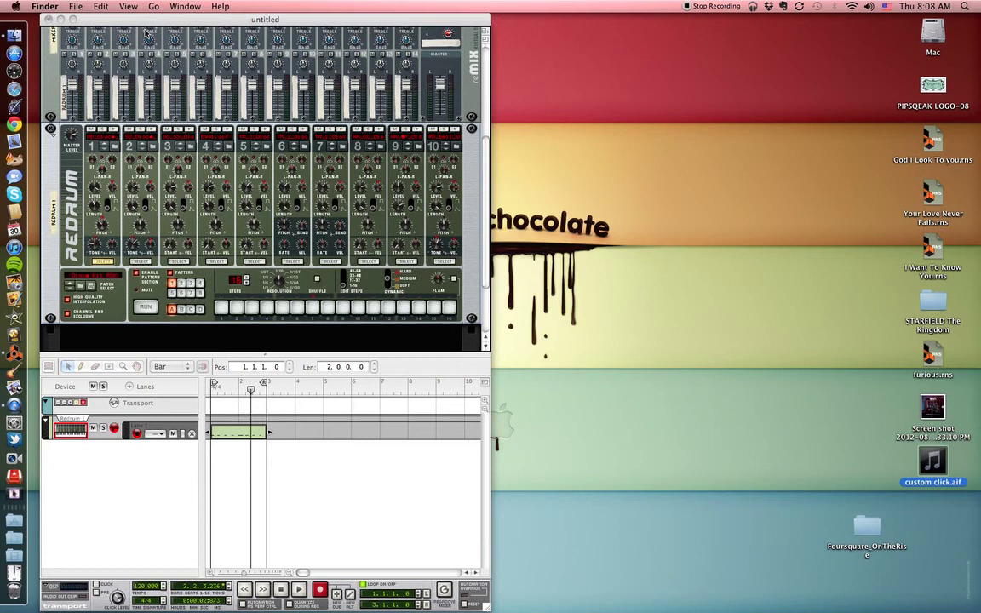
Step: Quit Reason, discarding changes to the untitled song
{"action": "left_click", "coordinate": [132, 18]}
{"action": "left_click", "coordinate": [47, 6]}
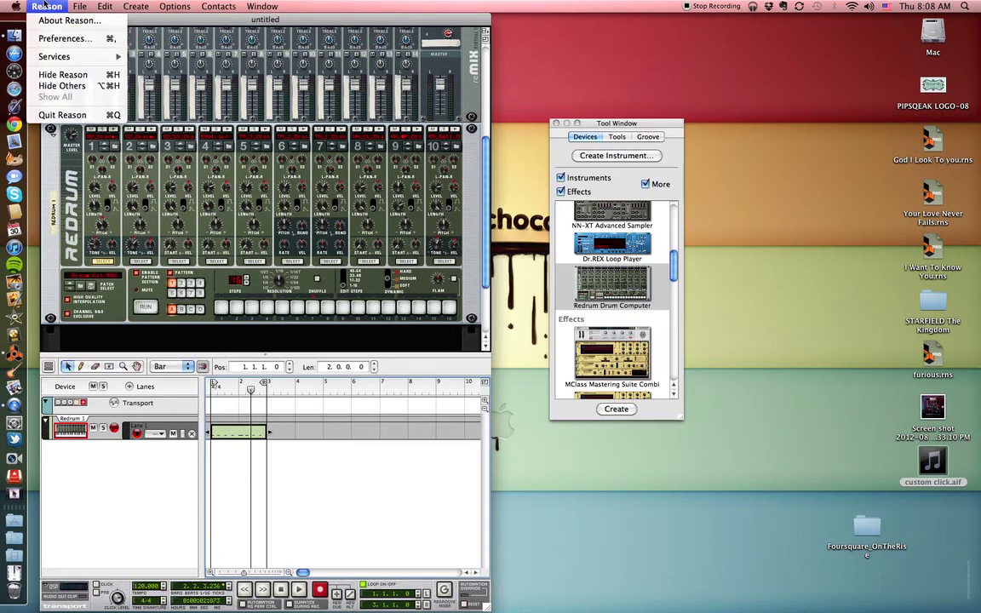
{"action": "left_click", "coordinate": [69, 114]}
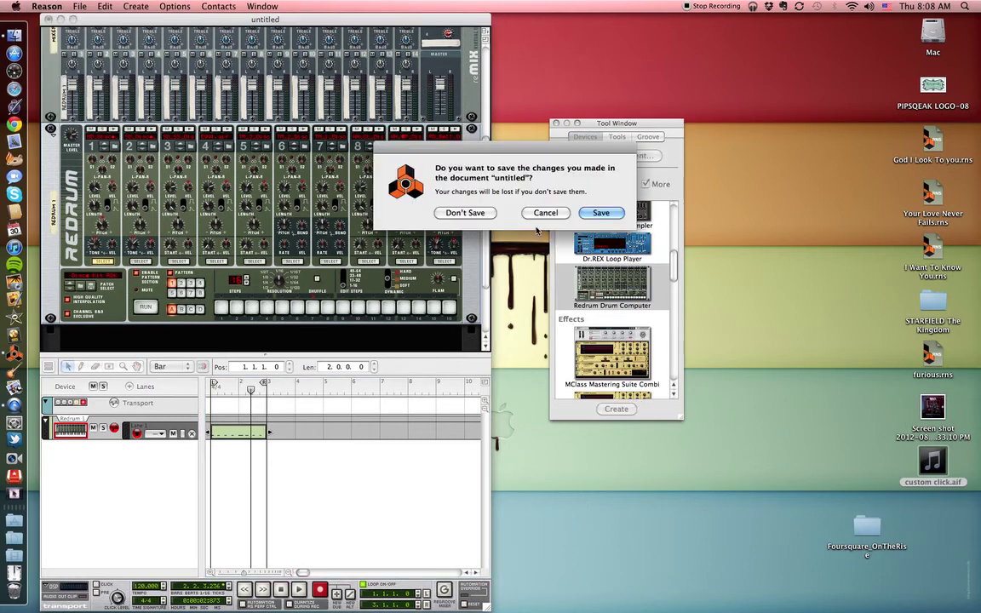
{"action": "left_click", "coordinate": [467, 213]}
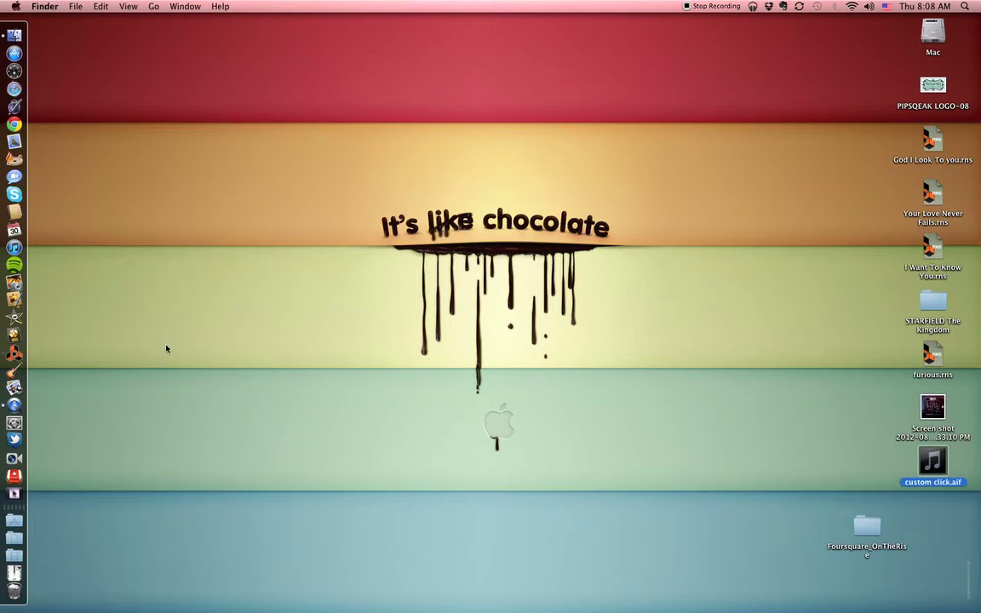
Step: Launch Ableton Live from Applications > Live > Live 6.0.11 OS X to open an Untitled set
{"action": "left_click", "coordinate": [23, 524]}
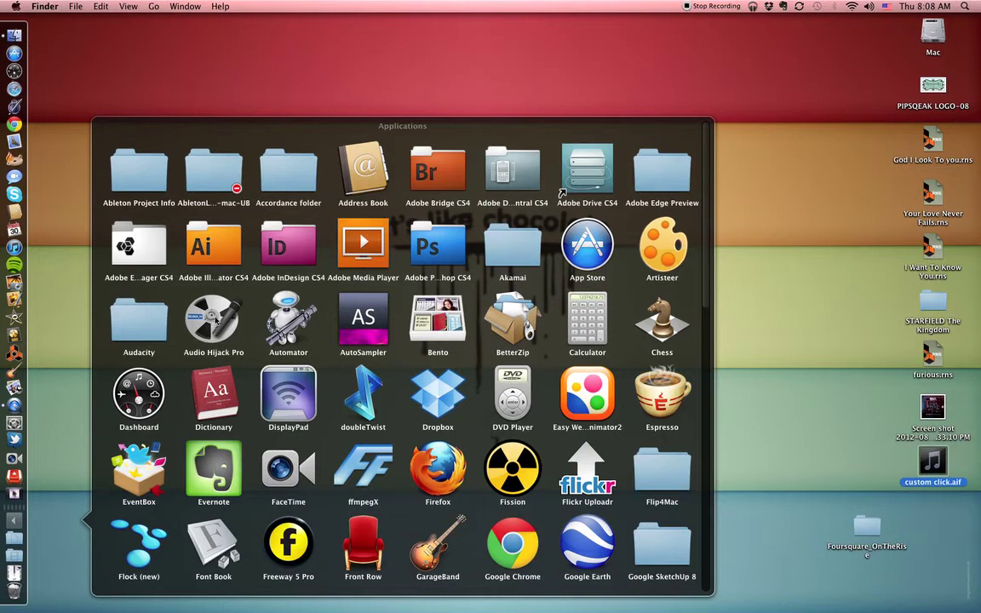
{"action": "scroll", "coordinate": [561, 193], "scroll_direction": "down", "scroll_amount": 15}
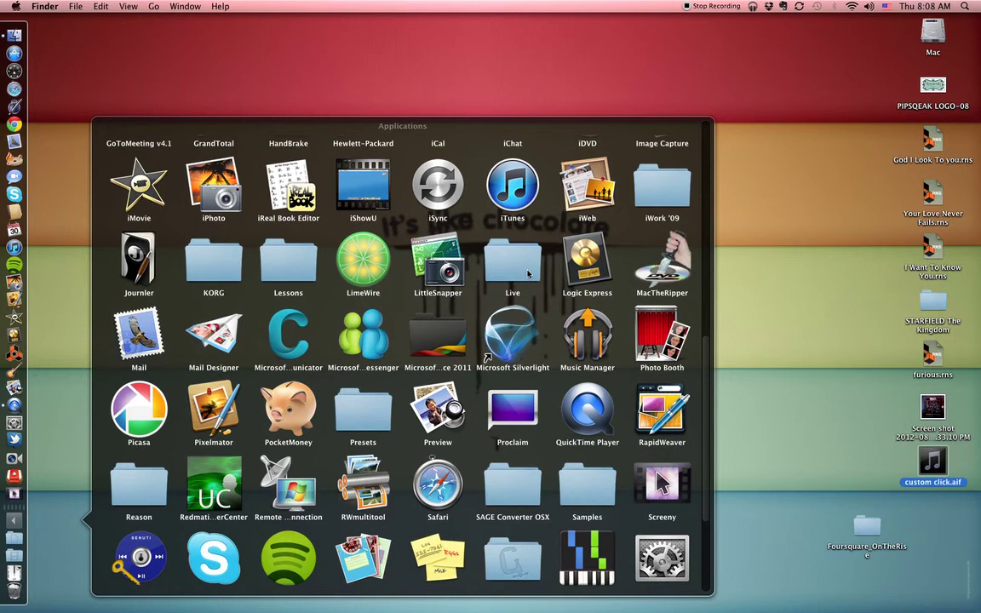
{"action": "left_click", "coordinate": [527, 273]}
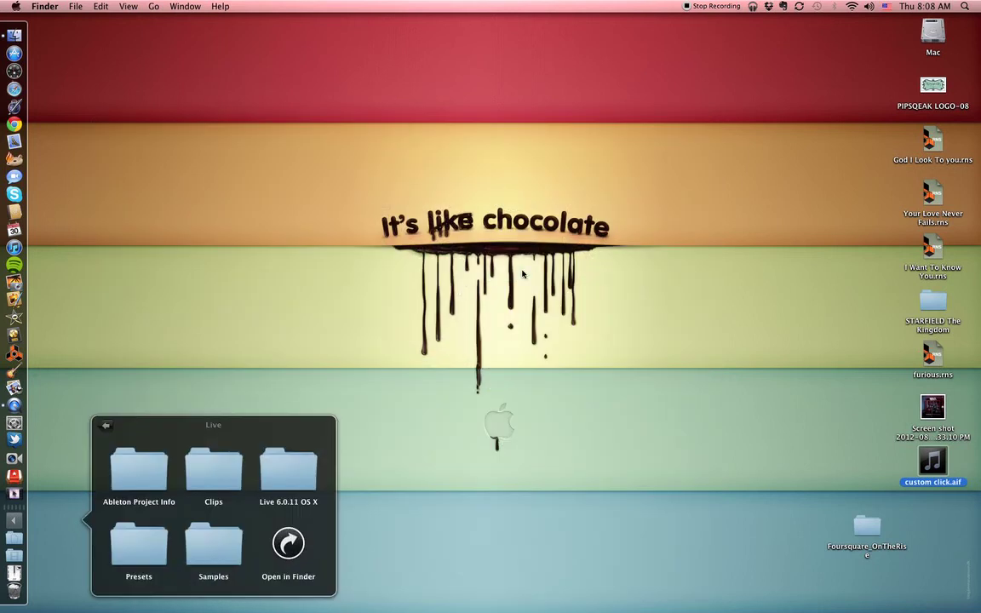
{"action": "left_click", "coordinate": [295, 473]}
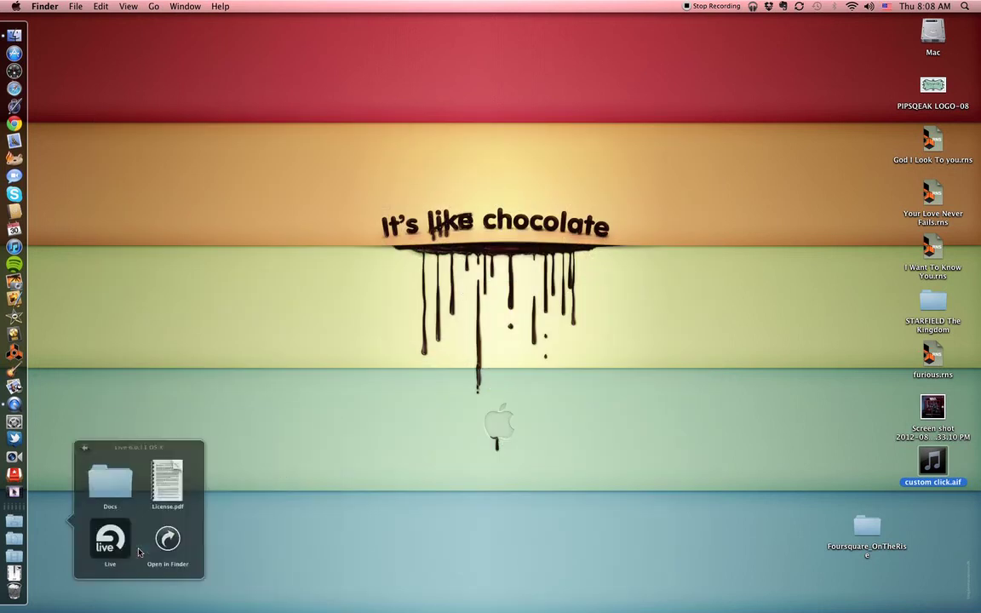
{"action": "left_click", "coordinate": [139, 552]}
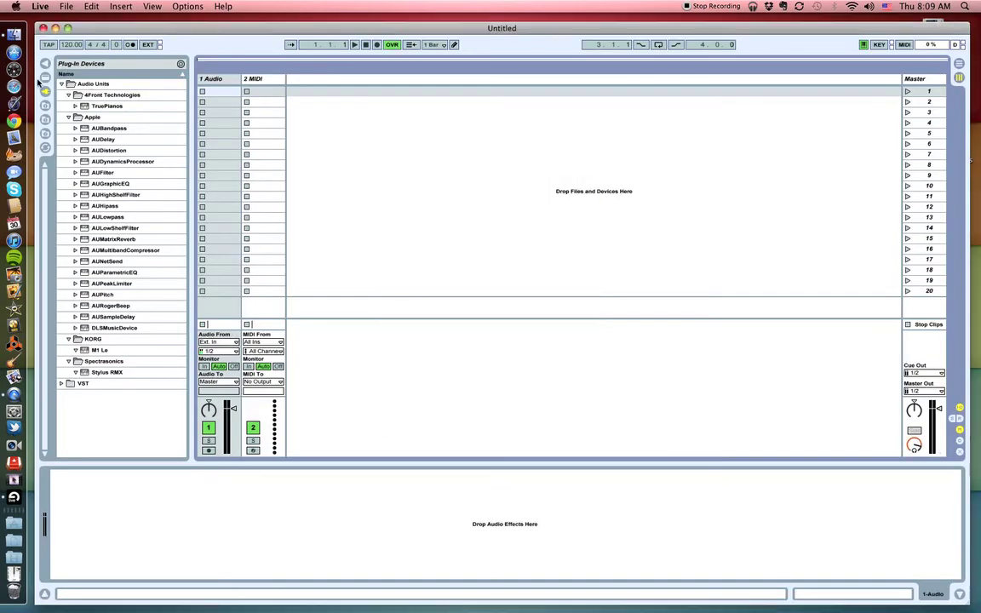
Step: Point Live's file browser at the Desktop and preview custom click.aif
{"action": "left_click", "coordinate": [45, 106]}
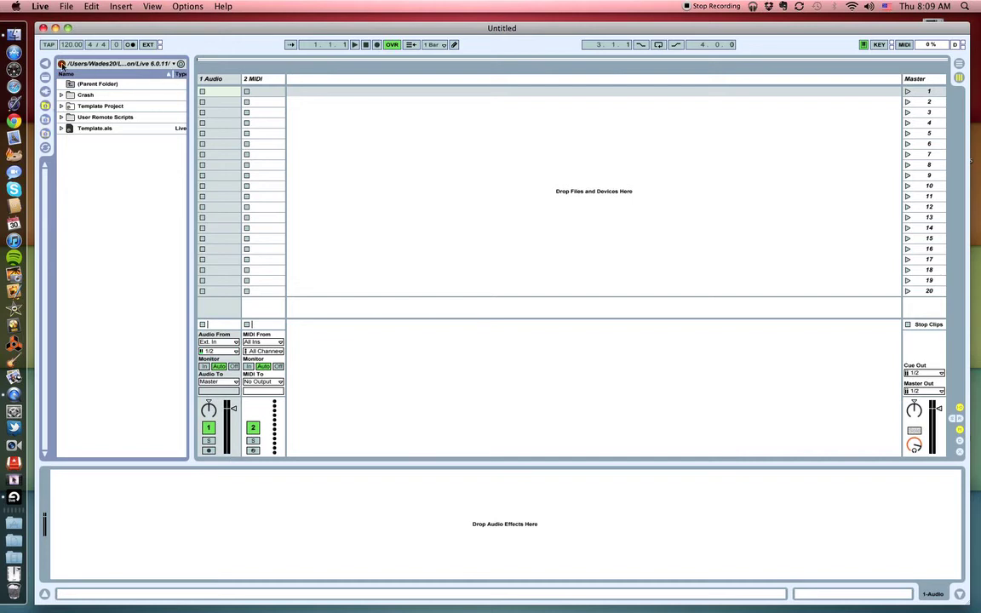
{"action": "left_click", "coordinate": [170, 66]}
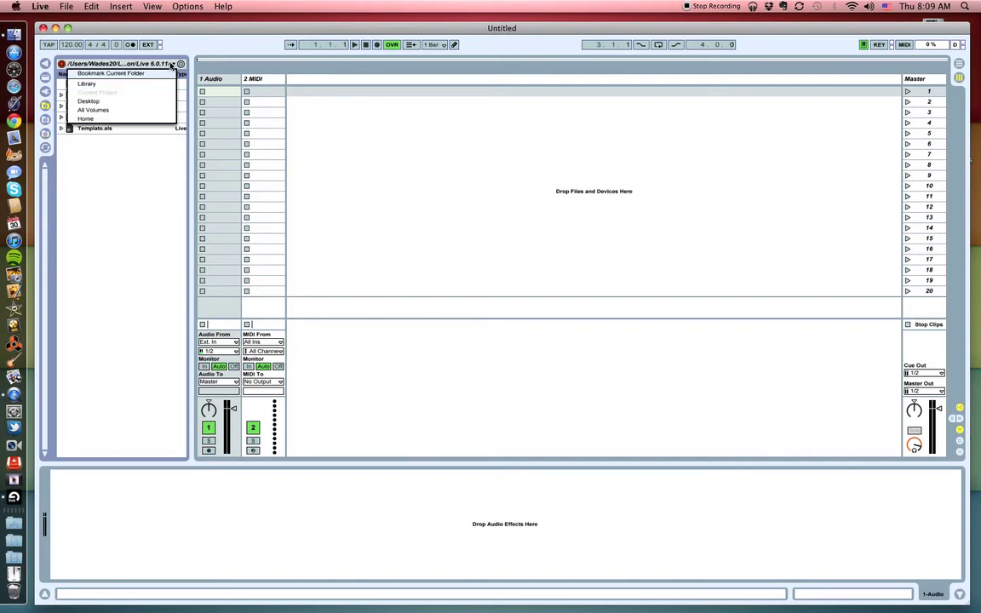
{"action": "left_click", "coordinate": [108, 108]}
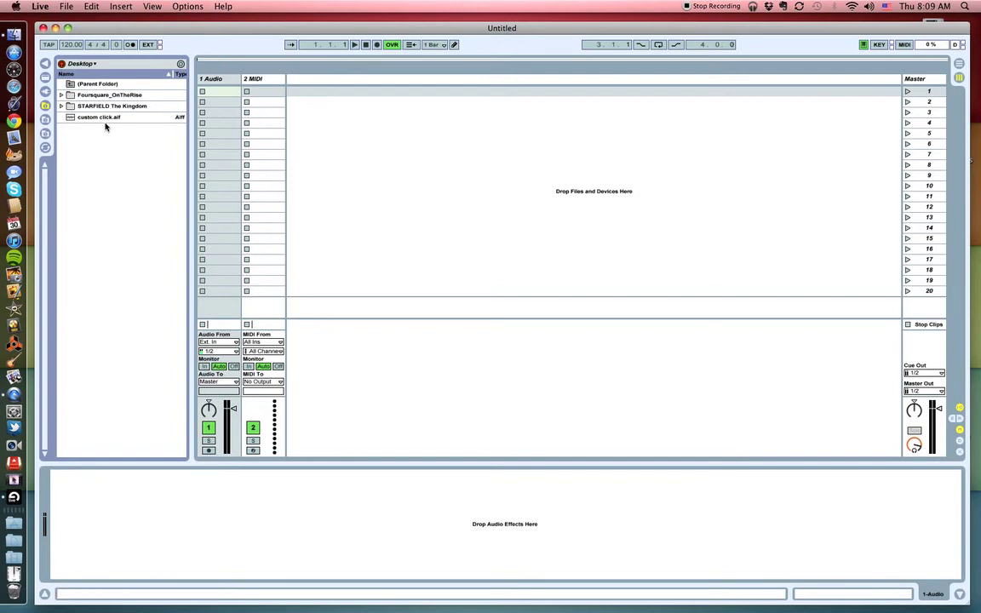
{"action": "left_click", "coordinate": [105, 118]}
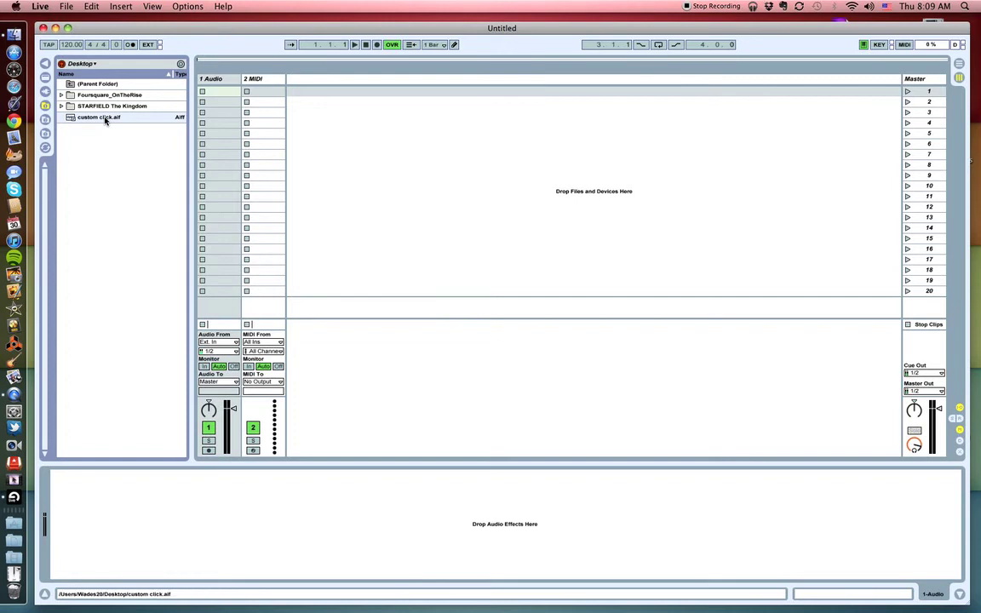
Step: Drop custom click.aif onto a new 3 Audio track, view its warped clip details, and launch it
{"action": "left_click_drag", "start_coordinate": [105, 119], "coordinate": [306, 92]}
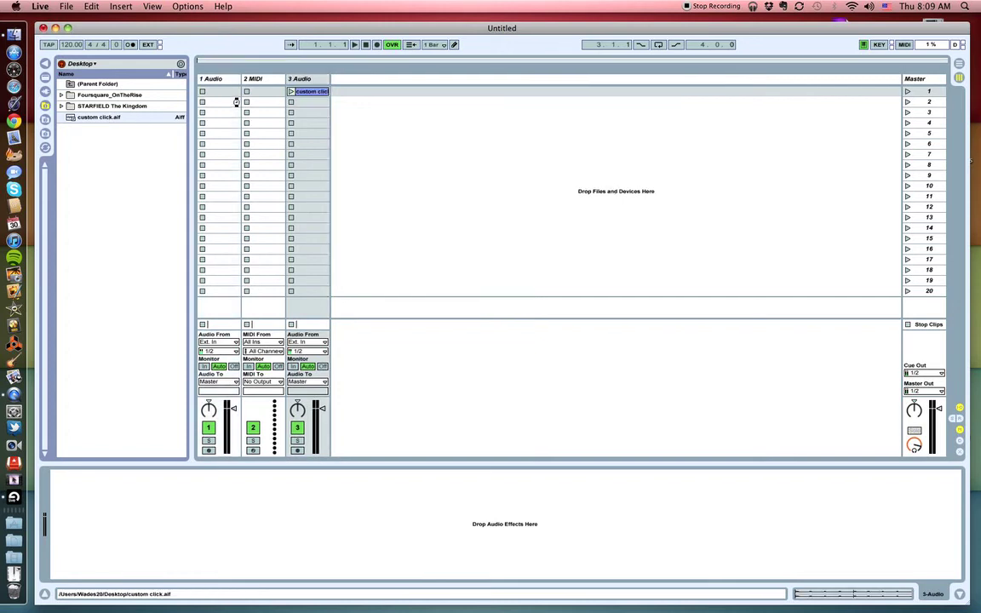
{"action": "left_click", "coordinate": [319, 94]}
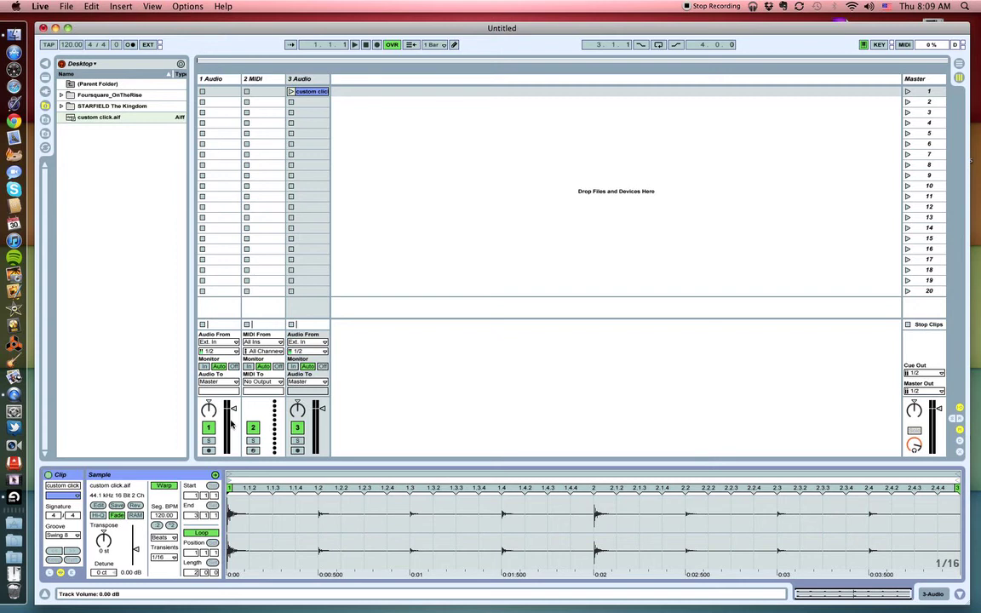
{"action": "left_click", "coordinate": [290, 92]}
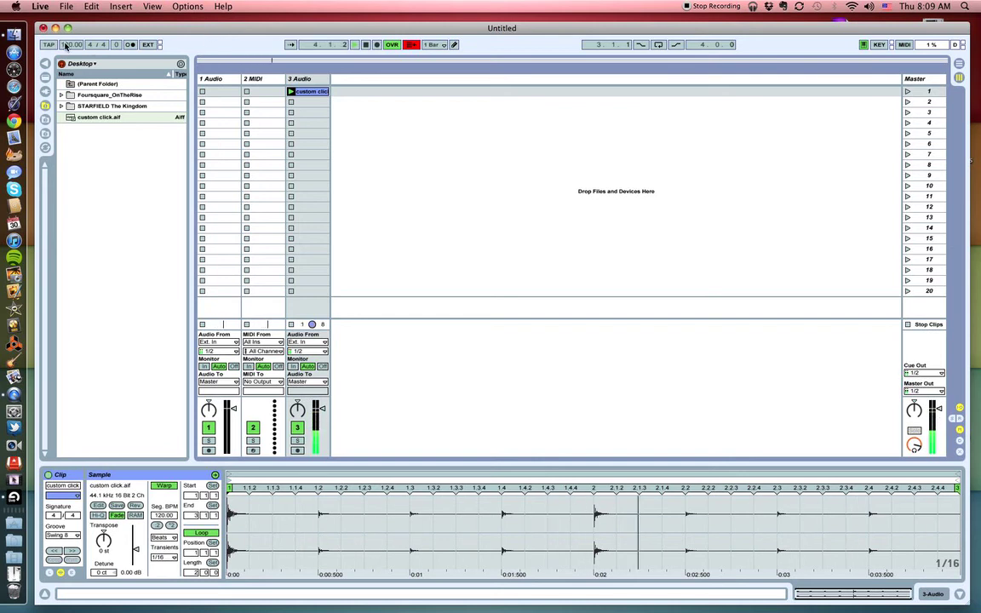
Step: Change the song tempo to 135 BPM while the loop plays, then stop playback
{"action": "left_click_drag", "start_coordinate": [64, 46], "coordinate": [66, 47]}
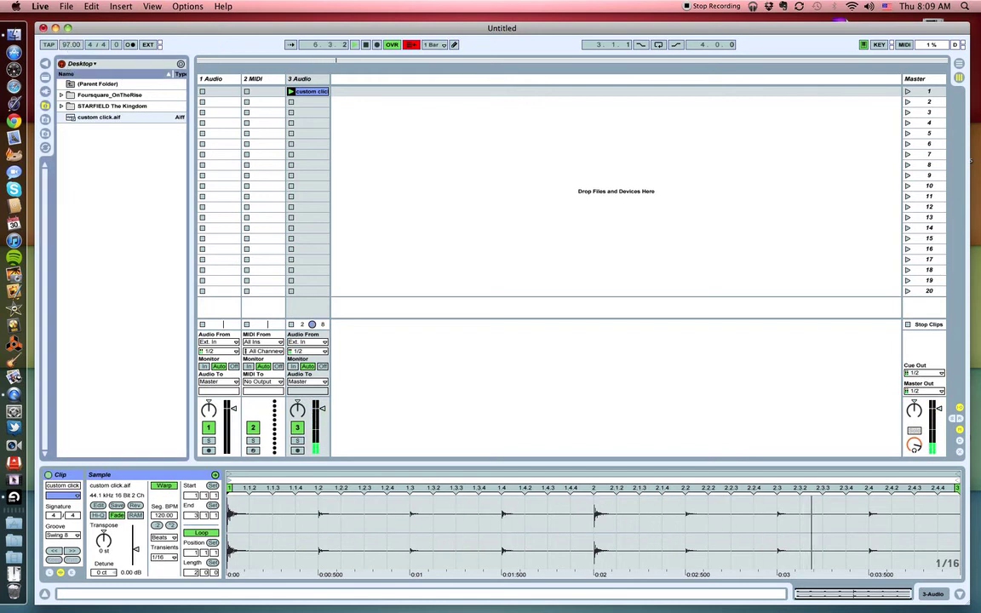
{"action": "left_click_drag", "start_coordinate": [65, 45], "coordinate": [68, 46]}
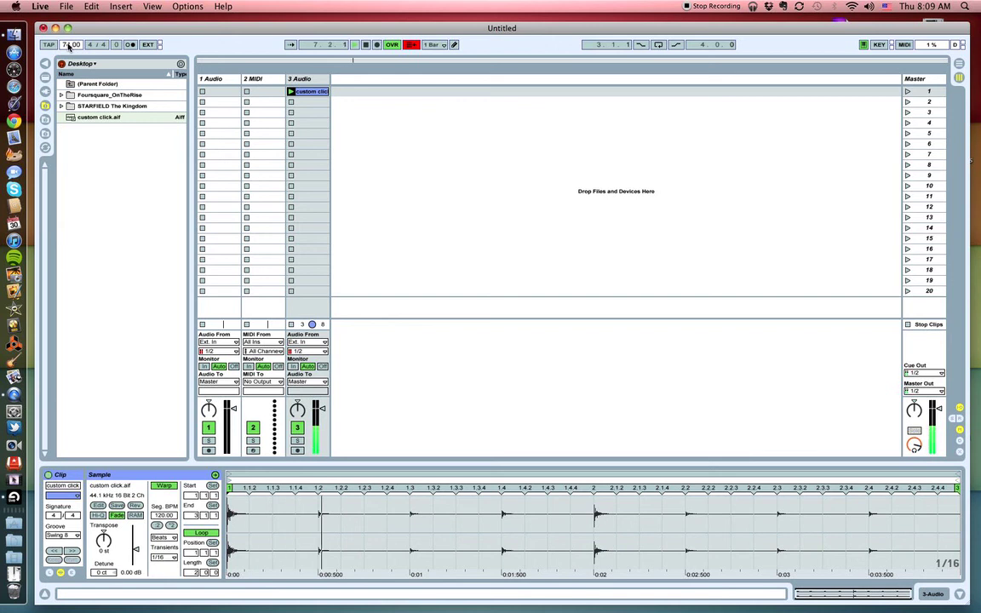
{"action": "type", "text": "135"}
{"action": "key", "text": "Return"}
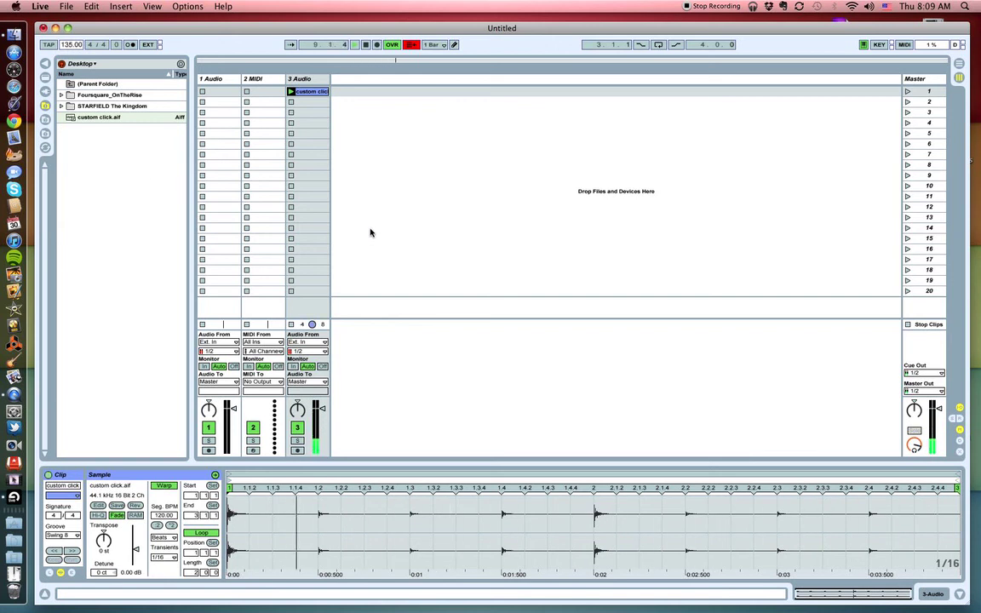
{"action": "left_click", "coordinate": [366, 44]}
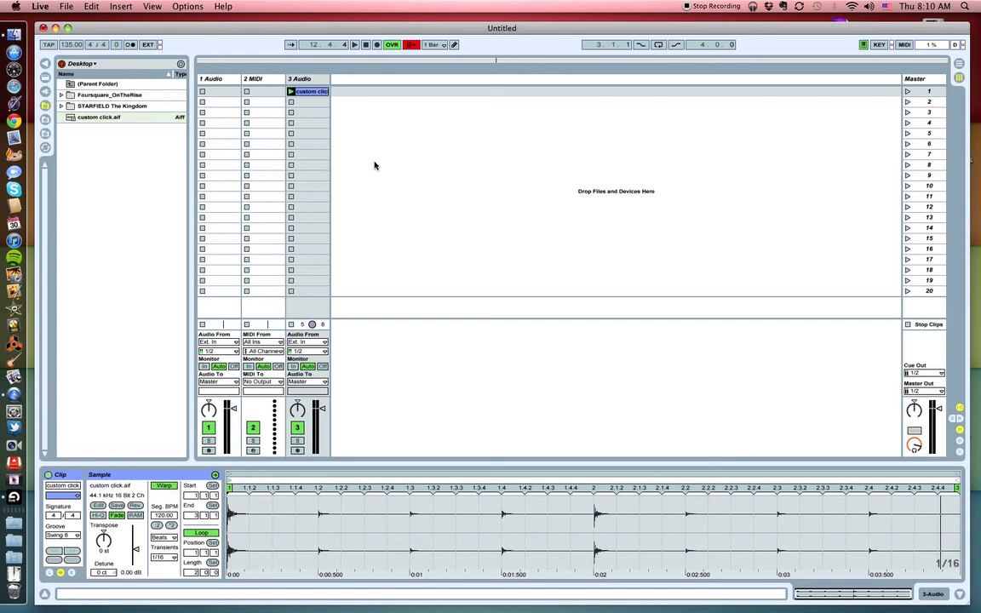
{"action": "mouse_move", "coordinate": [502, 28]}
{"action": "left_mouse_down"}
{"action": "mouse_move", "coordinate": [503, 42]}
{"action": "mouse_move", "coordinate": [502, 21]}
{"action": "left_mouse_up"}
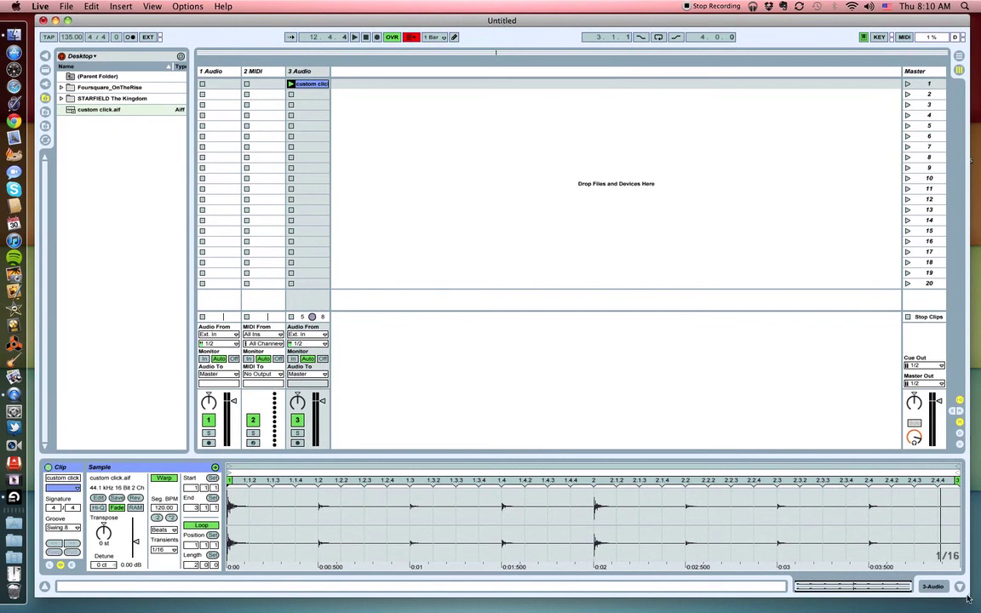
{"action": "left_click_drag", "start_coordinate": [968, 598], "coordinate": [965, 598]}
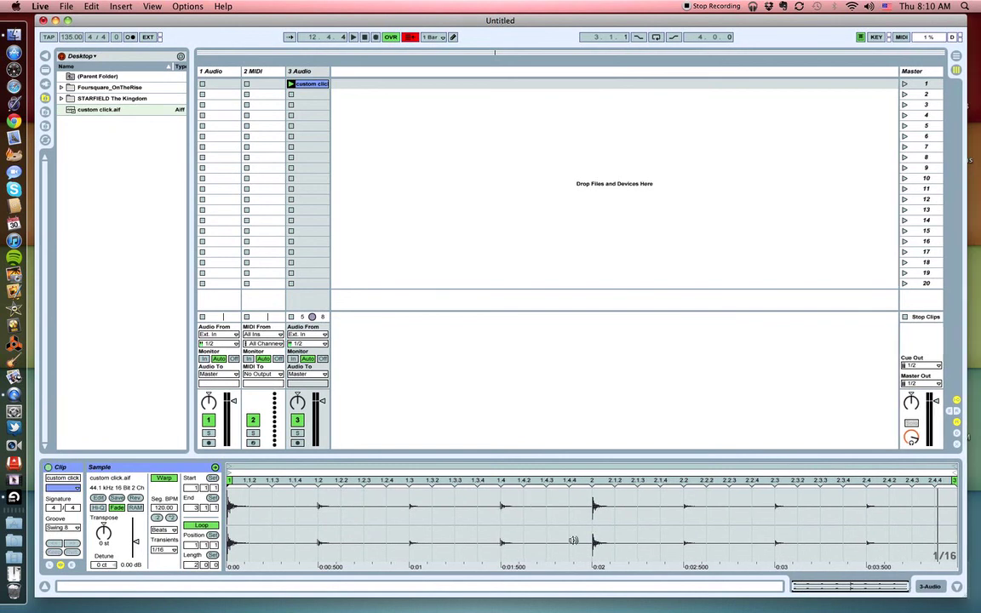
{"action": "left_click", "coordinate": [311, 85]}
{"action": "left_click_drag", "start_coordinate": [437, 19], "coordinate": [440, 18]}
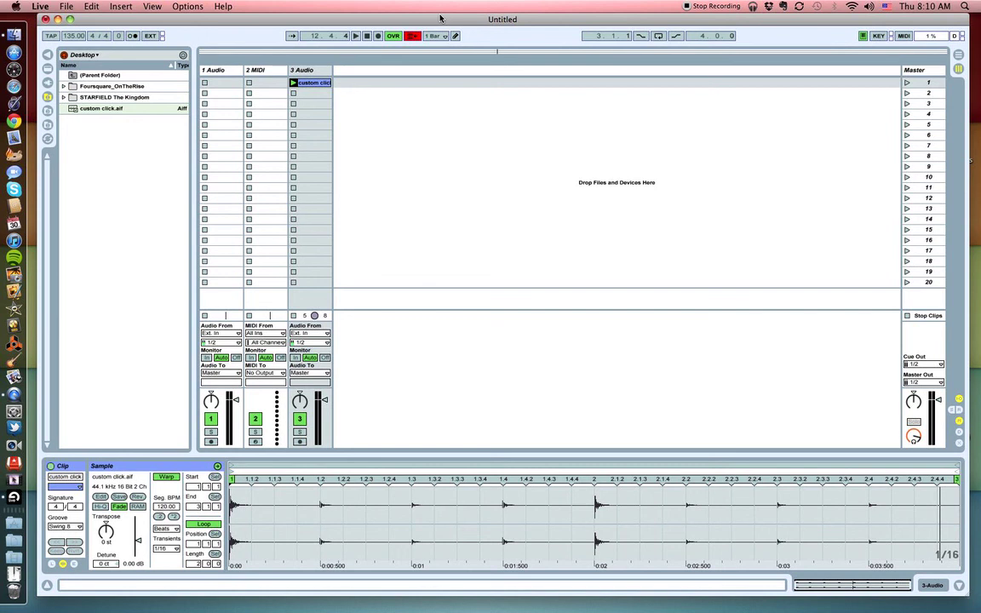